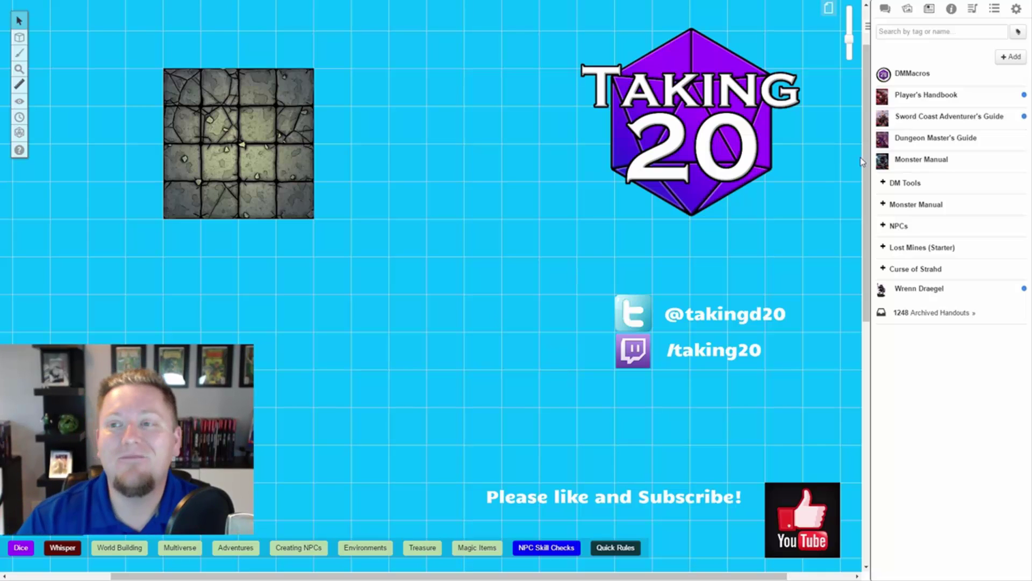
- Open My Settings from the gear icon to confirm 'Use advanced keyboard shortcuts' is checked
click(1018, 9)
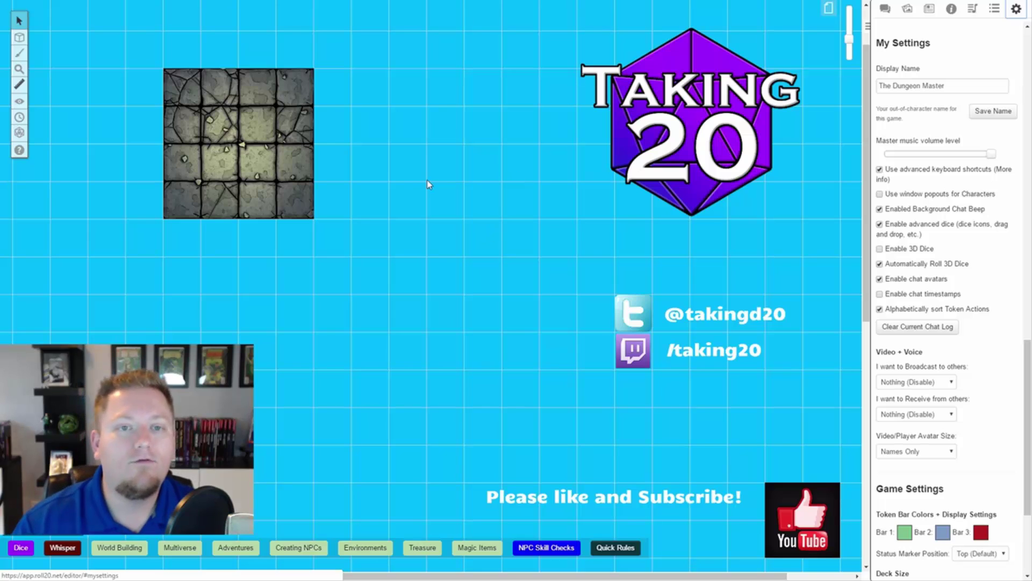
- Switch the active layer to GM Info with K, then to Map & Background with M
mouse_move(22, 38)
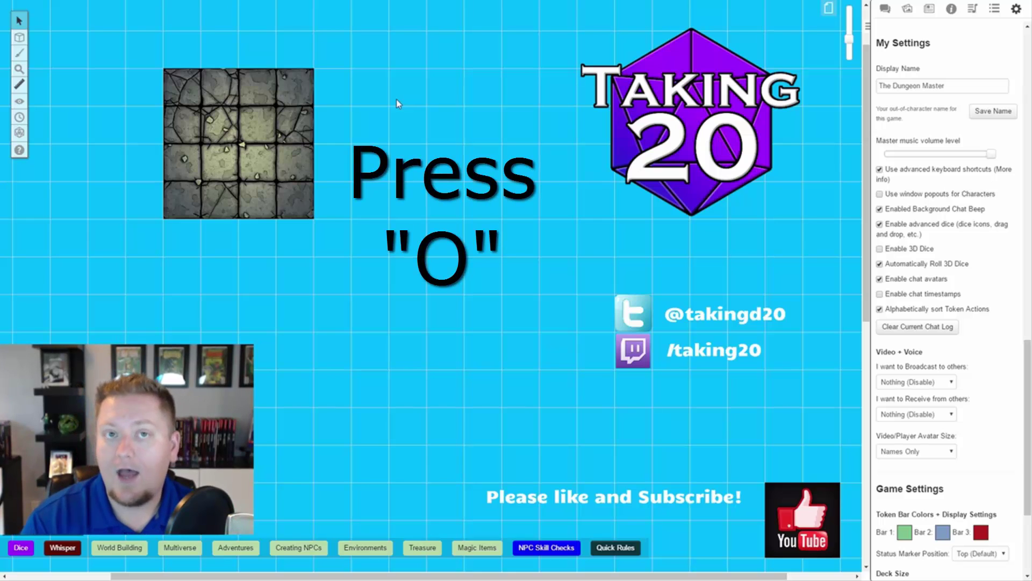
key(k)
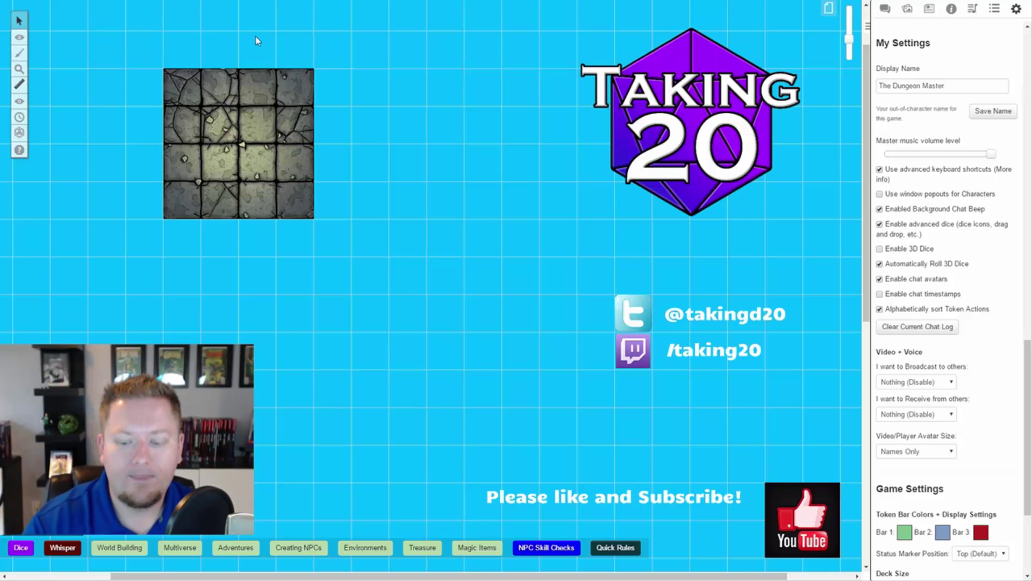
key(m)
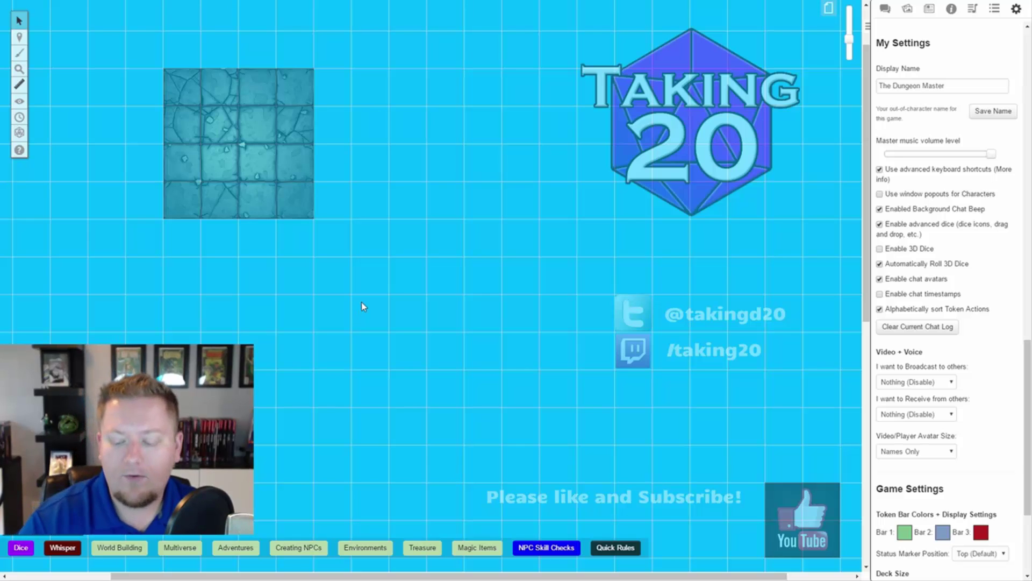
- On the Objects & Tokens layer, move the stone map tile to the map layer with L+M
key(o)
click(298, 121)
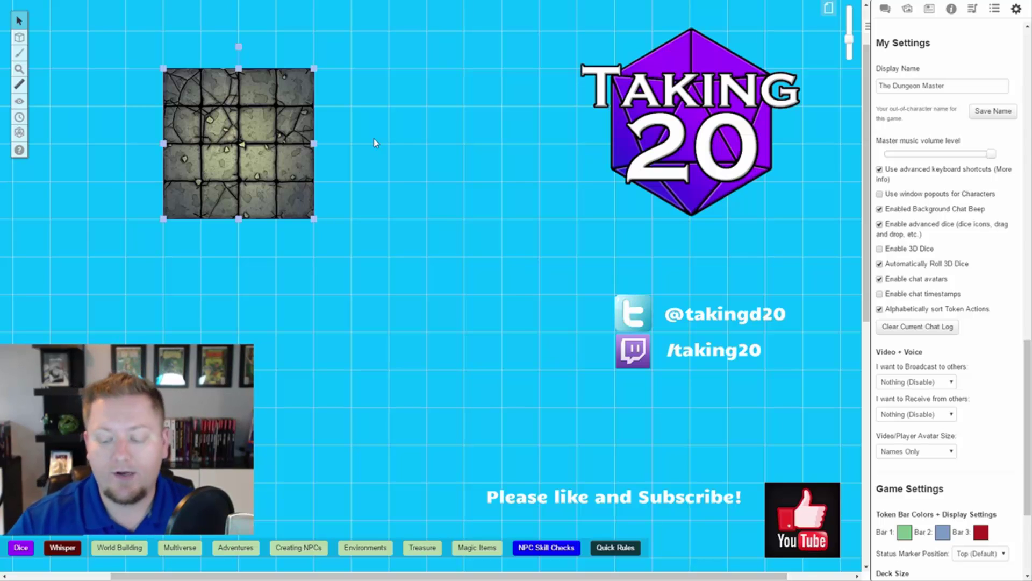
key(l)
key(m)
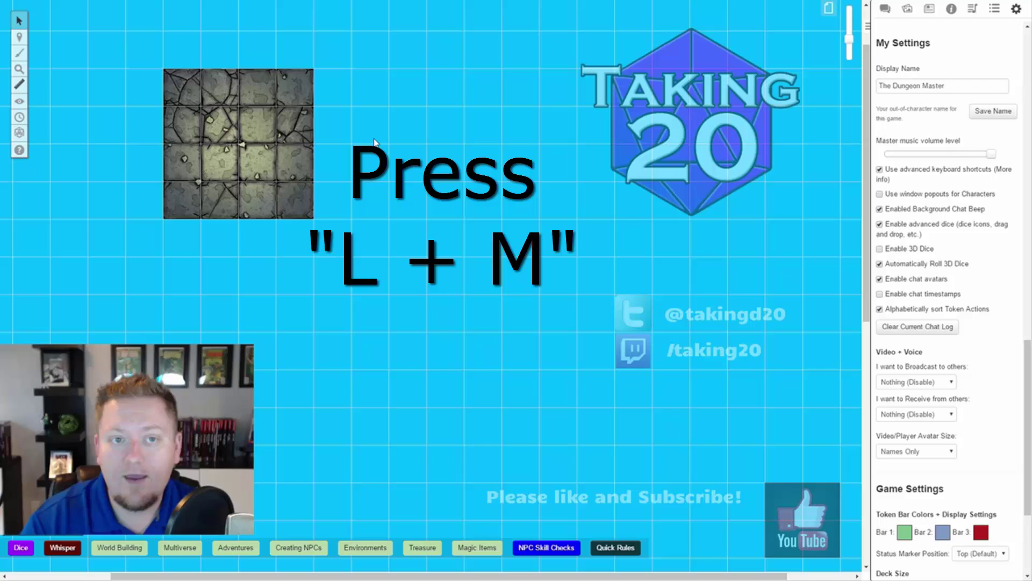
- Return the stone tile to the Objects & Tokens layer with L+O and check the layers
click(240, 147)
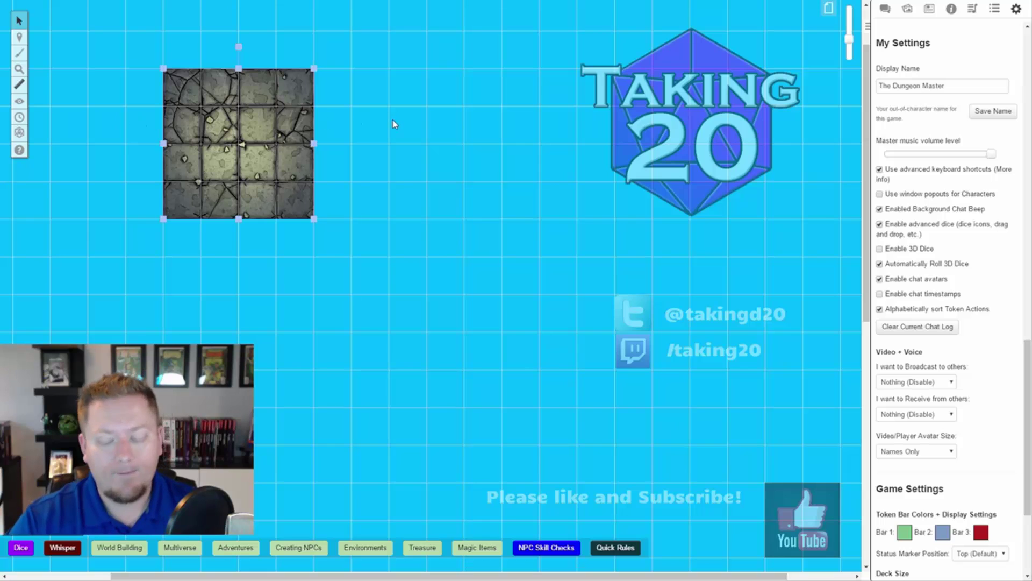
key(l)
key(o)
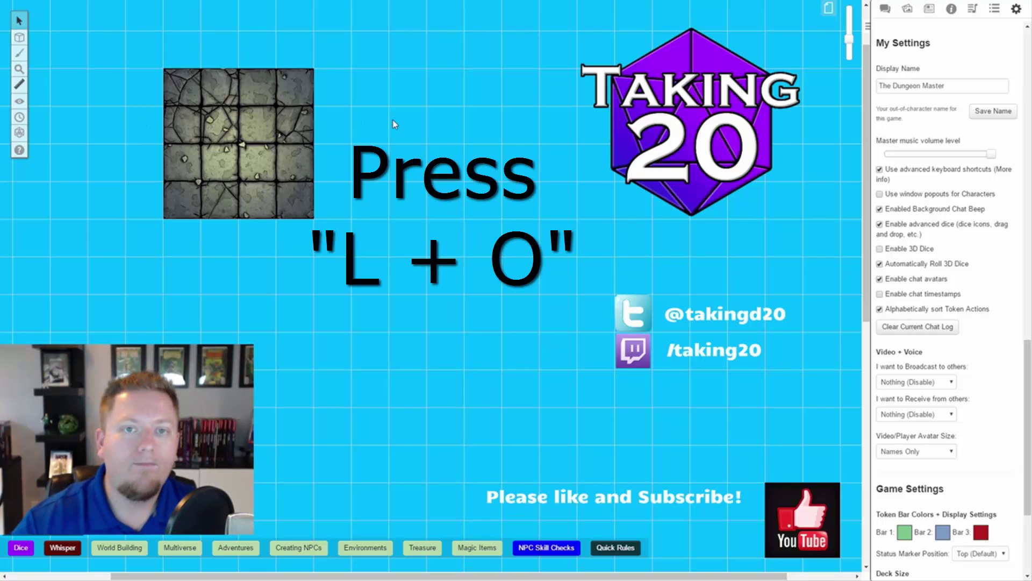
key(l)
key(w)
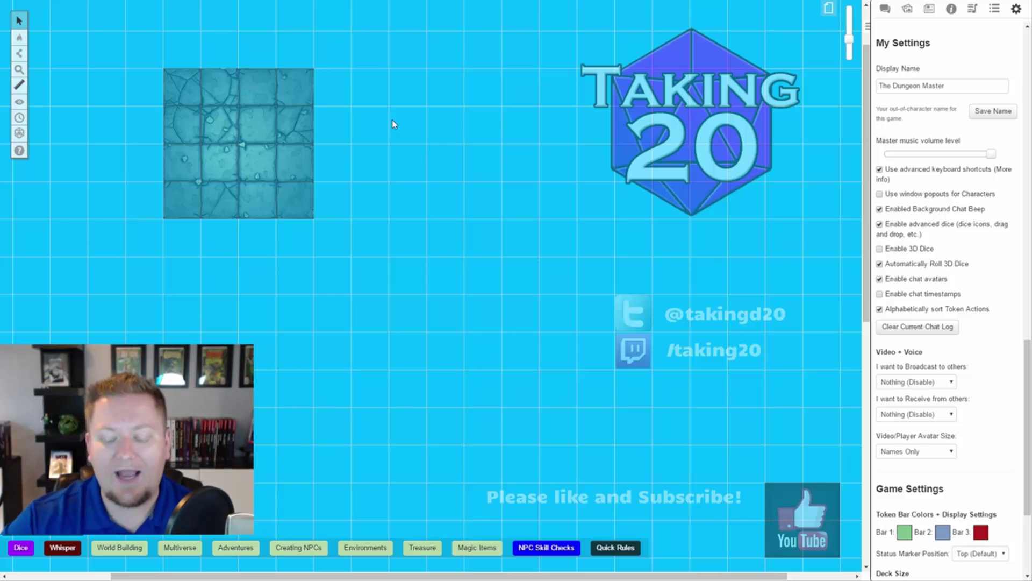
- On the Objects & Tokens layer, nudge the Wrenn Draegel token cell by cell with the arrow keys
key(l)
key(o)
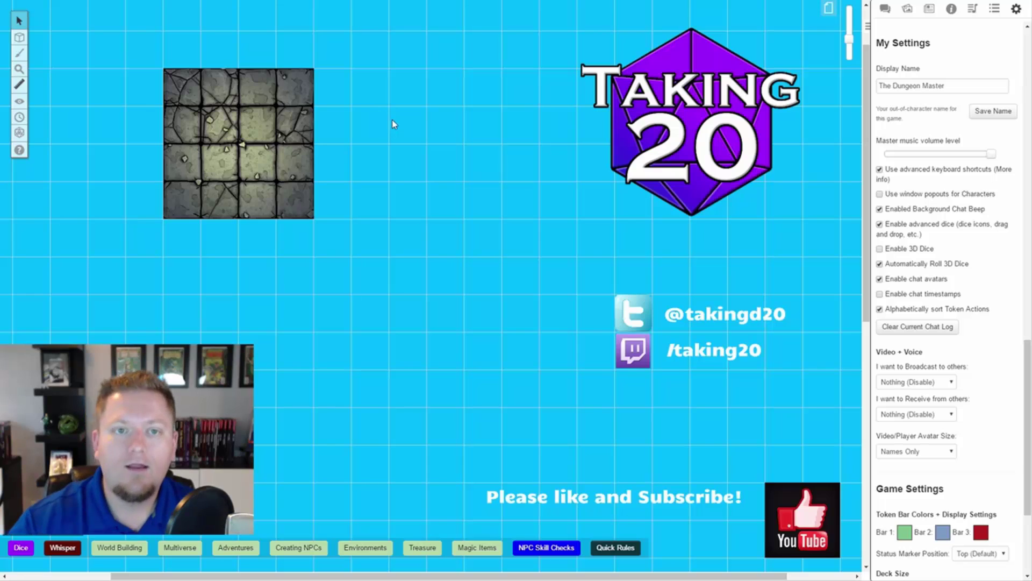
click(182, 119)
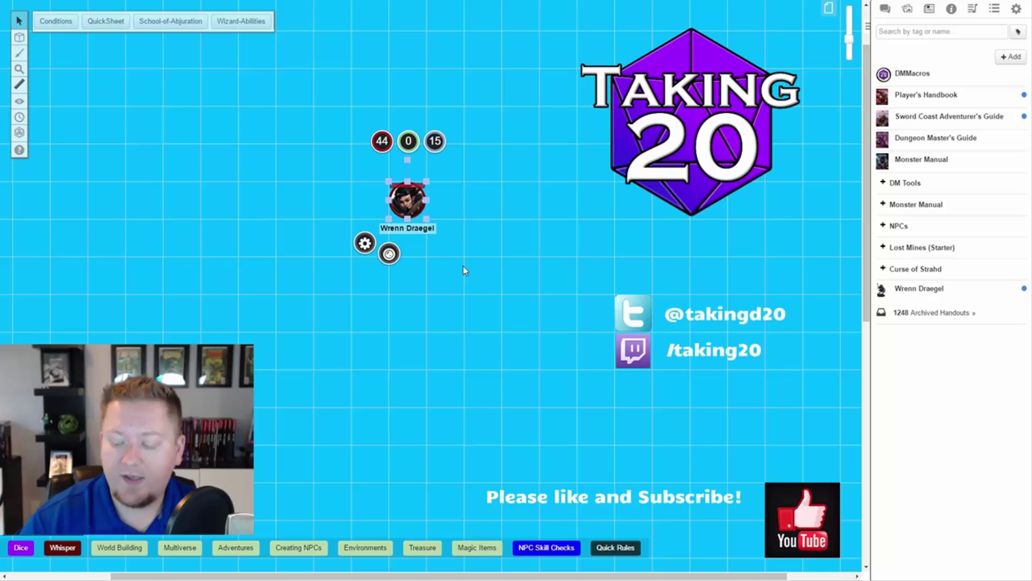
key(Left)
key(Left)
key(Up)
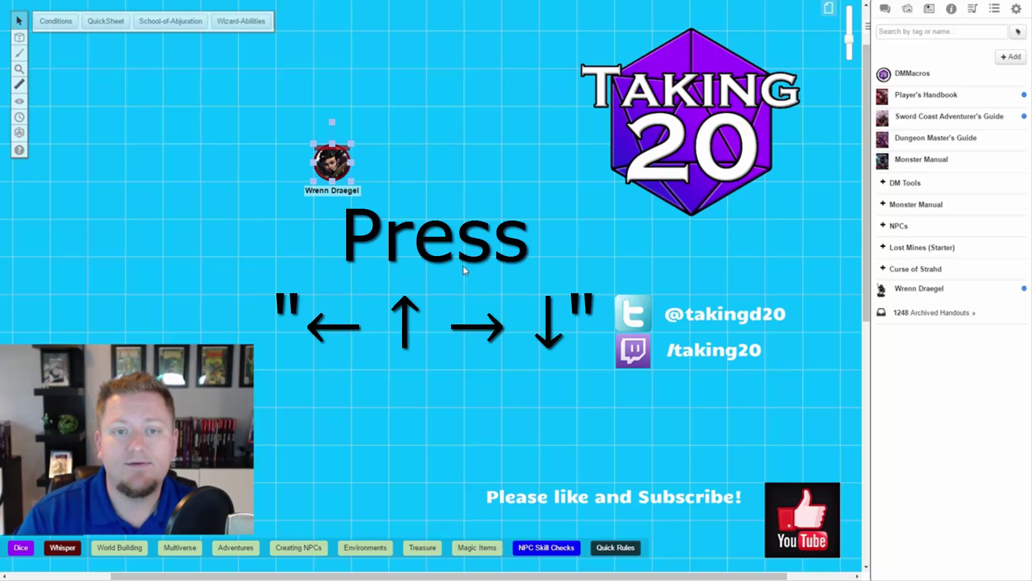
key(Up)
key(Left)
key(Right)
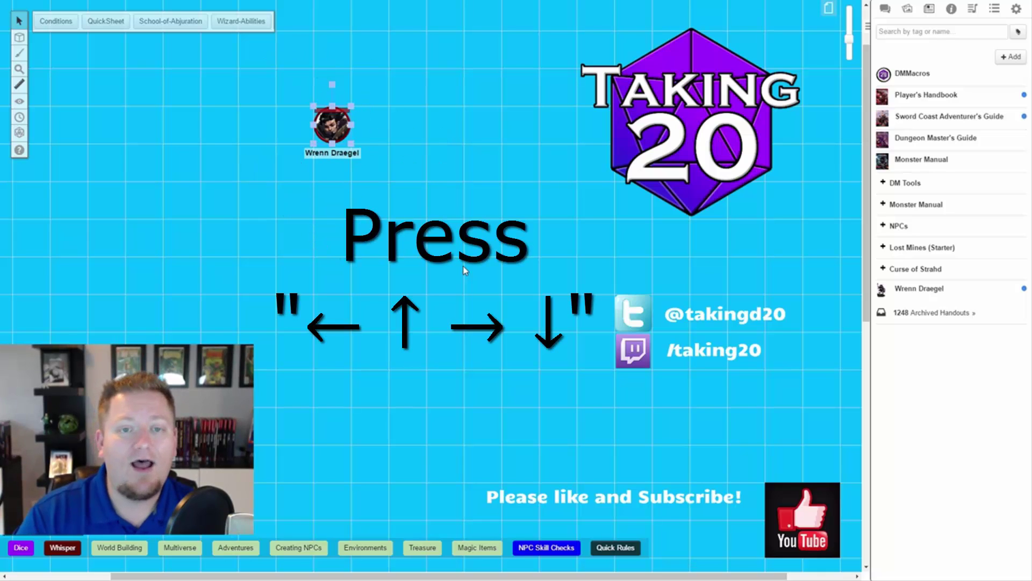
key(Down)
key(Right)
key(Down)
key(Down)
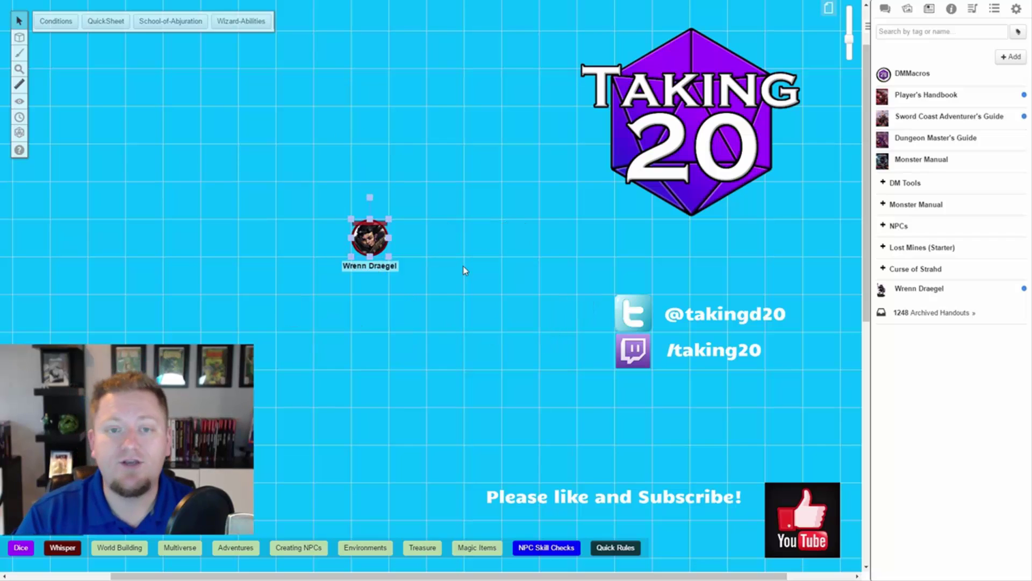
key(Right)
key(Down)
key(Left)
key(Up)
key(Up)
key(Left)
key(Up)
key(Left)
key(Down)
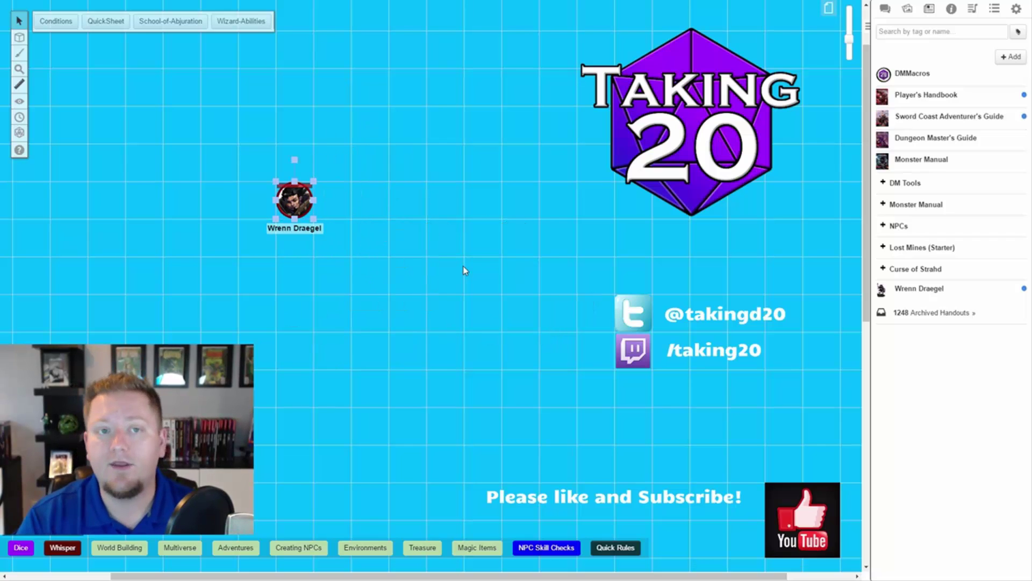
key(Down)
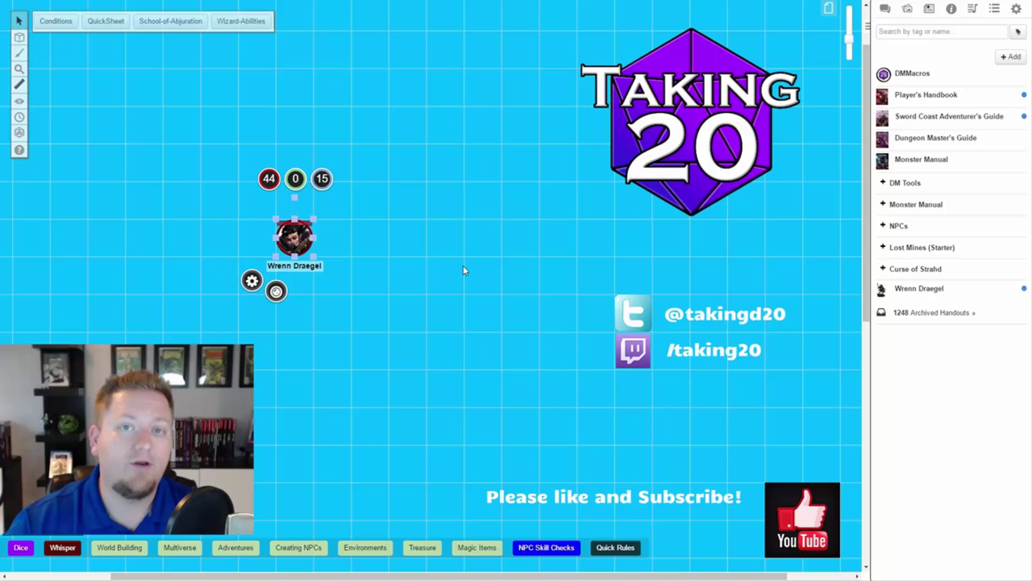
- Delete the Wrenn Draegel token from the board
click(415, 242)
click(295, 236)
key(Delete)
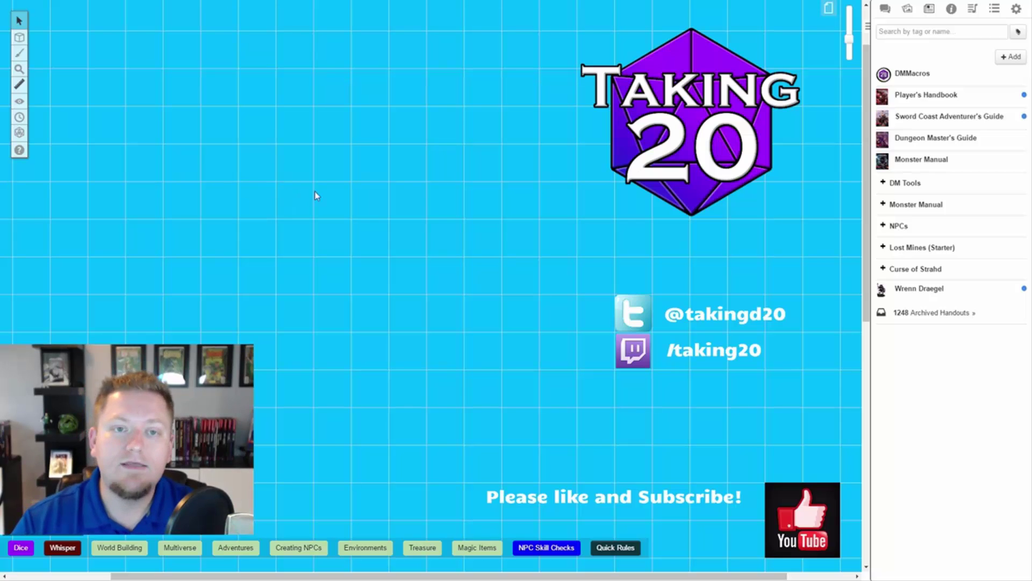
scroll(428, 160, down, 4)
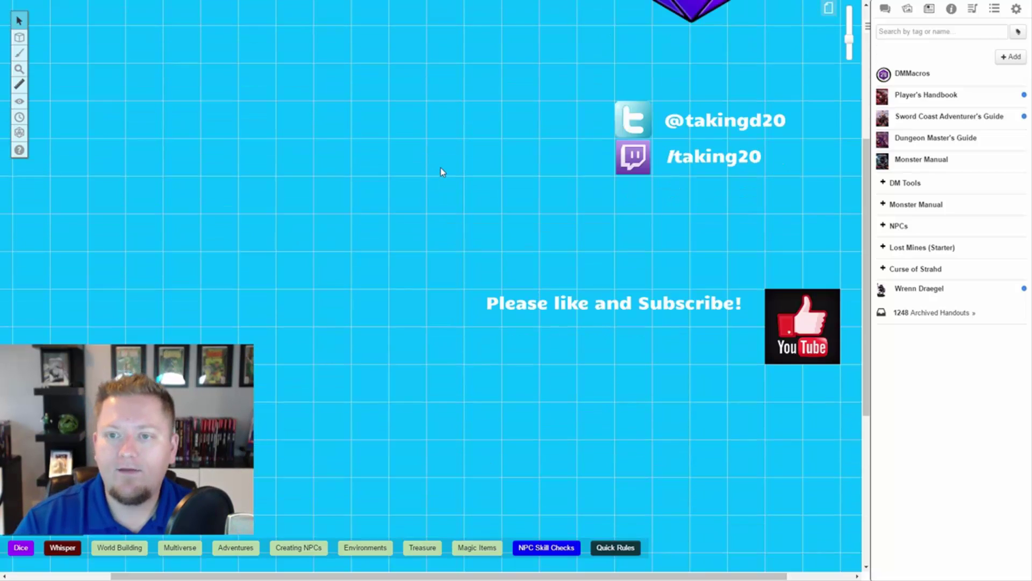
scroll(440, 167, up, 5)
scroll(440, 179, down, 1)
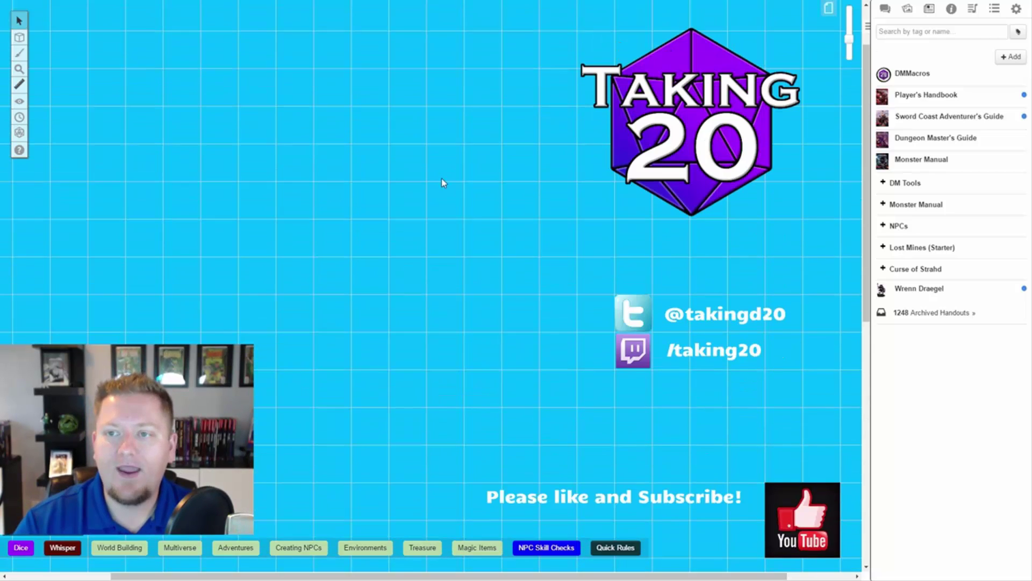
click(852, 46)
drag(852, 46, 849, 38)
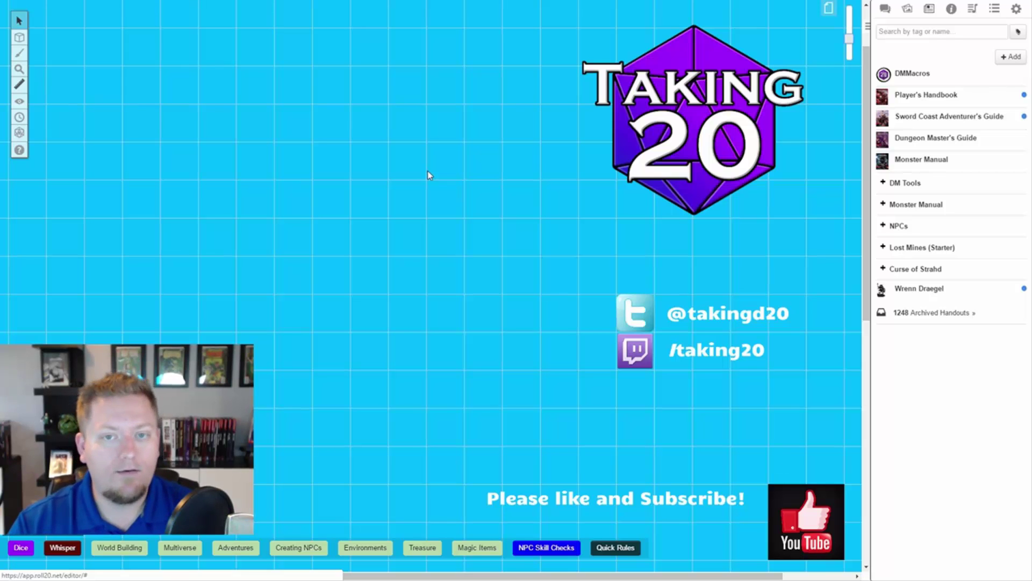
scroll(427, 170, down, 5)
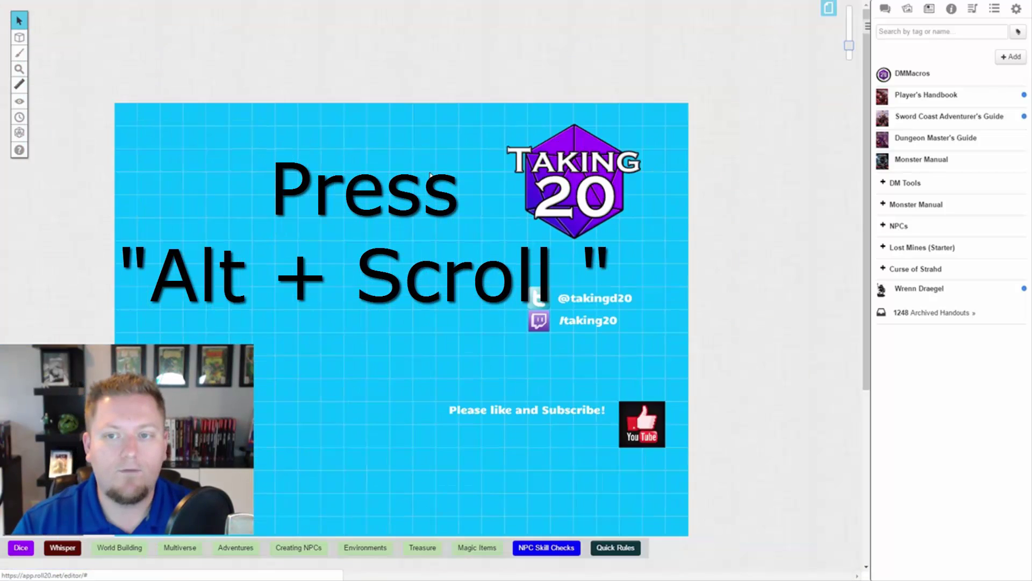
scroll(430, 173, down, 5)
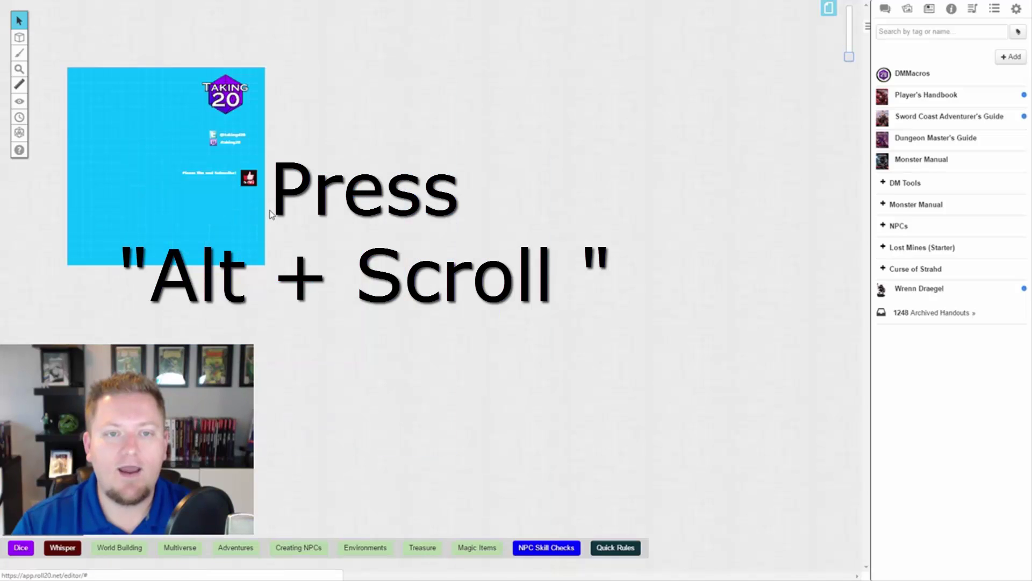
scroll(222, 207, down, 3)
scroll(149, 107, up, 3)
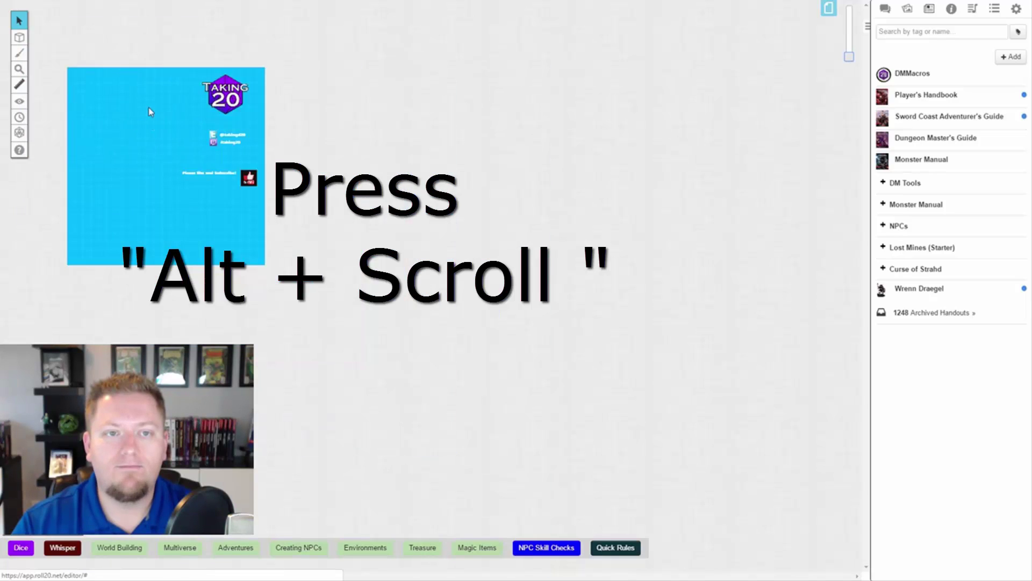
scroll(148, 108, up, 5)
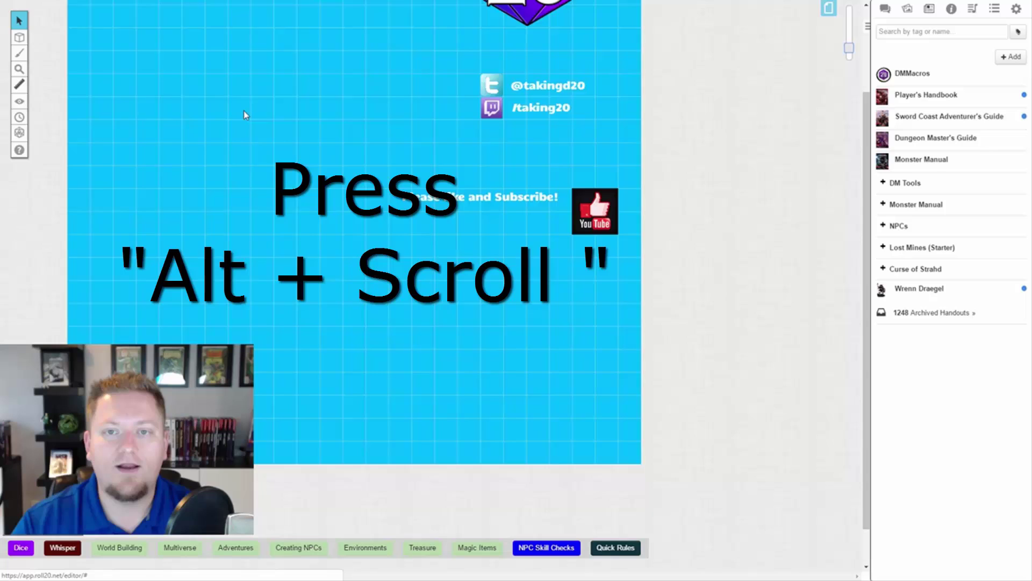
alt+scroll(244, 111, up, 2)
scroll(420, 157, up, 4)
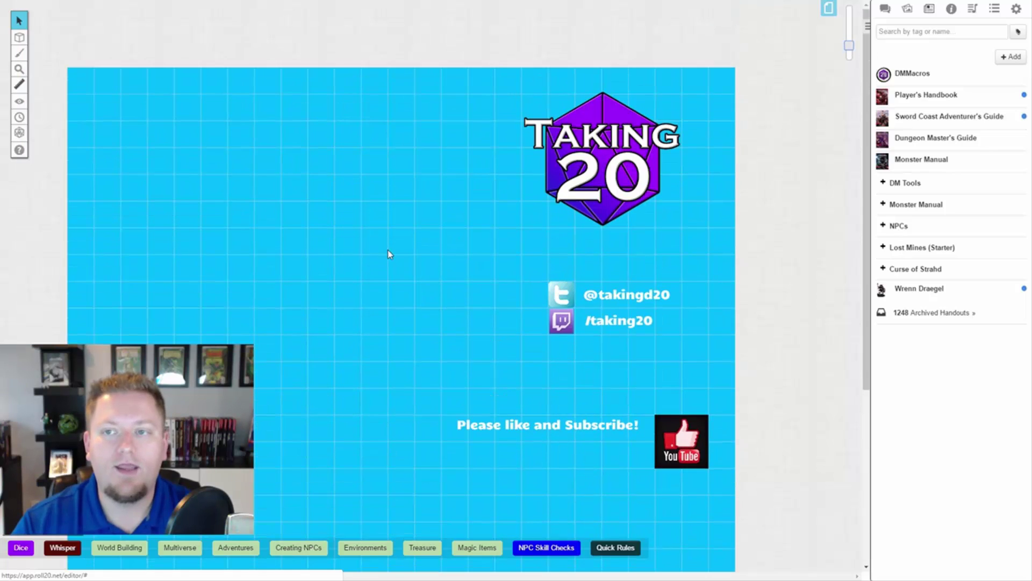
alt+scroll(390, 254, up, 2)
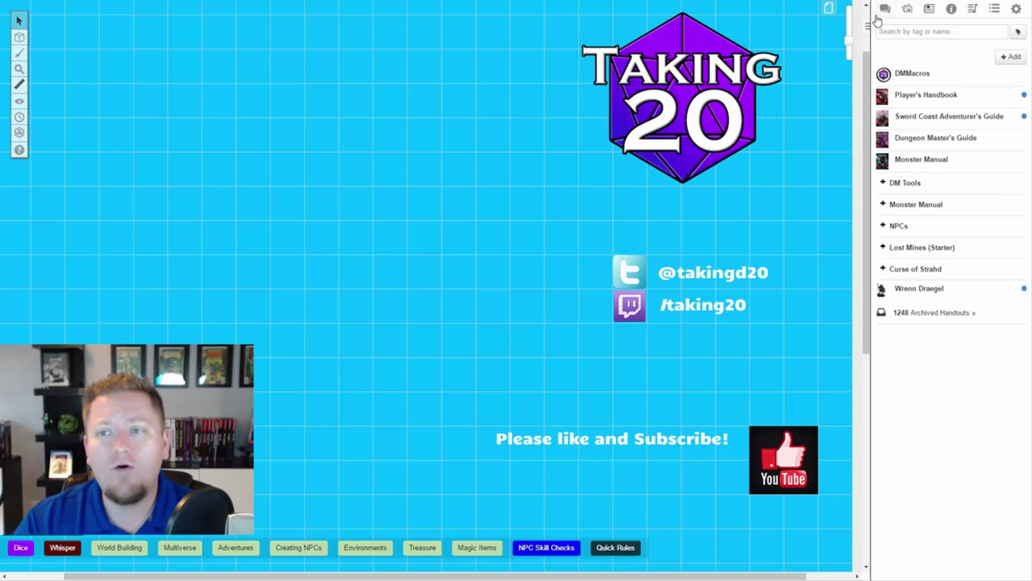
- Draw a purple freehand loop and a purple rectangle below it
key(d)
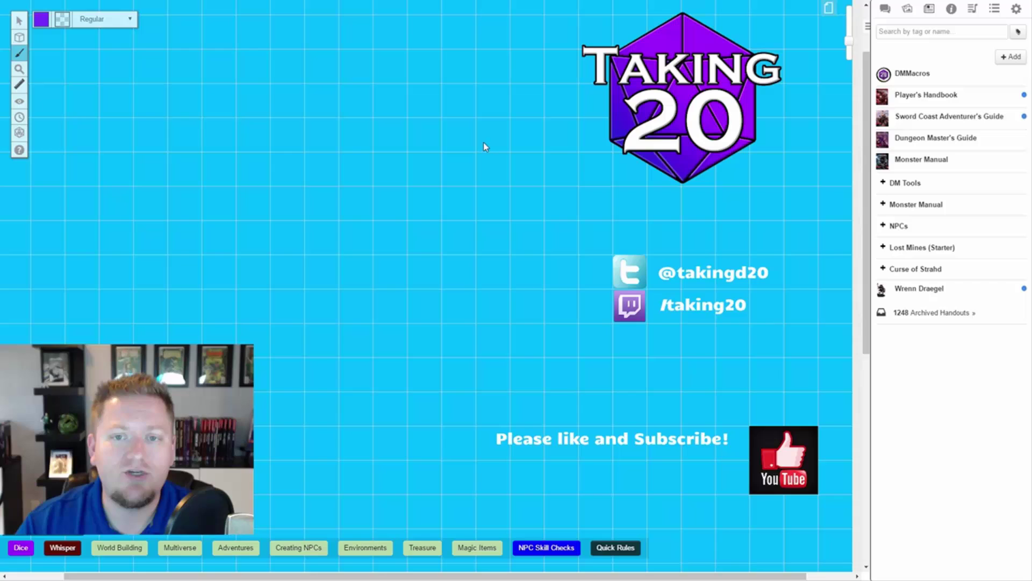
mouse_move(209, 110)
mouse_down()
mouse_move(239, 216)
mouse_move(279, 83)
mouse_move(258, 157)
mouse_up()
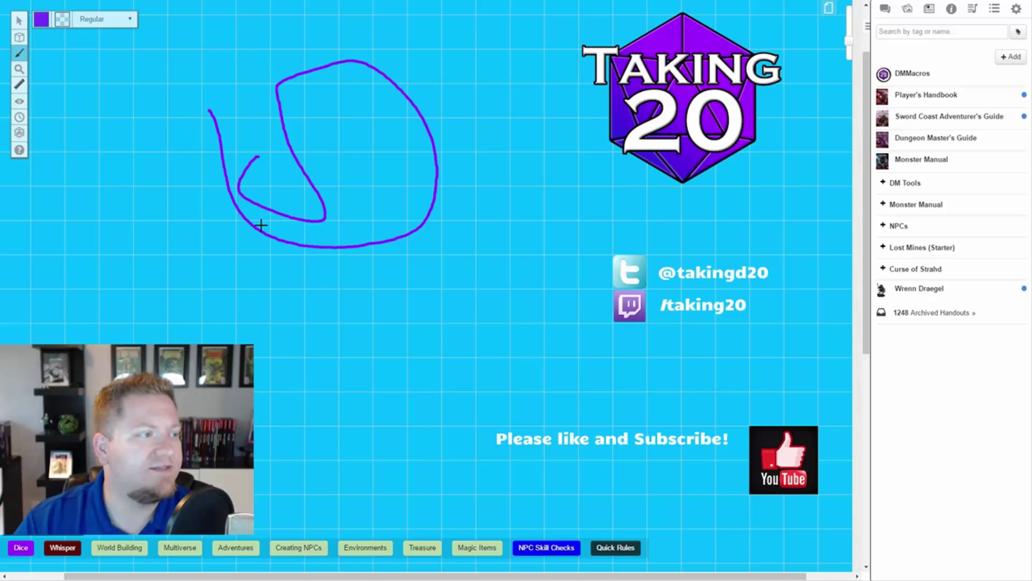
key(f)
key(r)
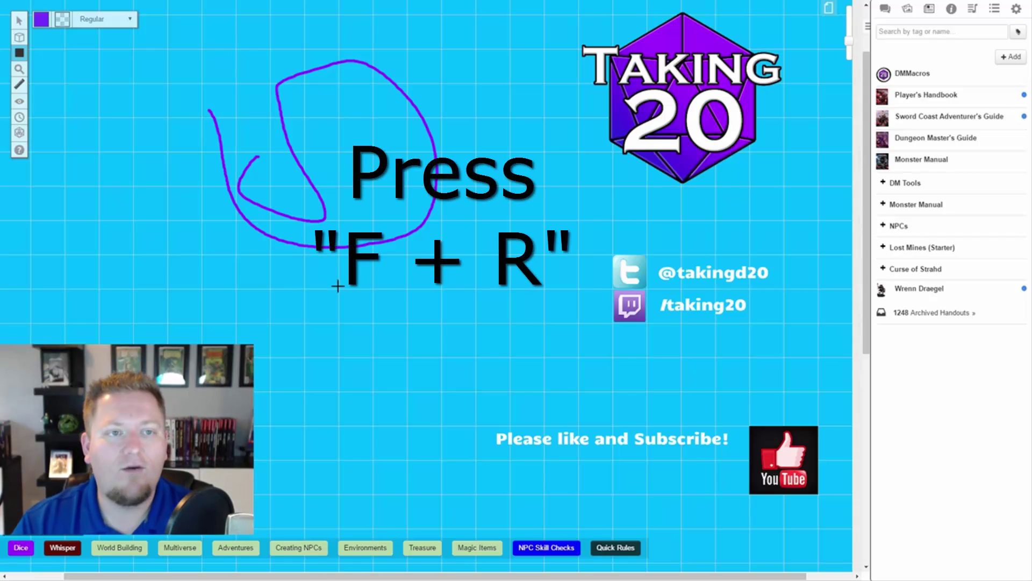
drag(286, 273, 369, 373)
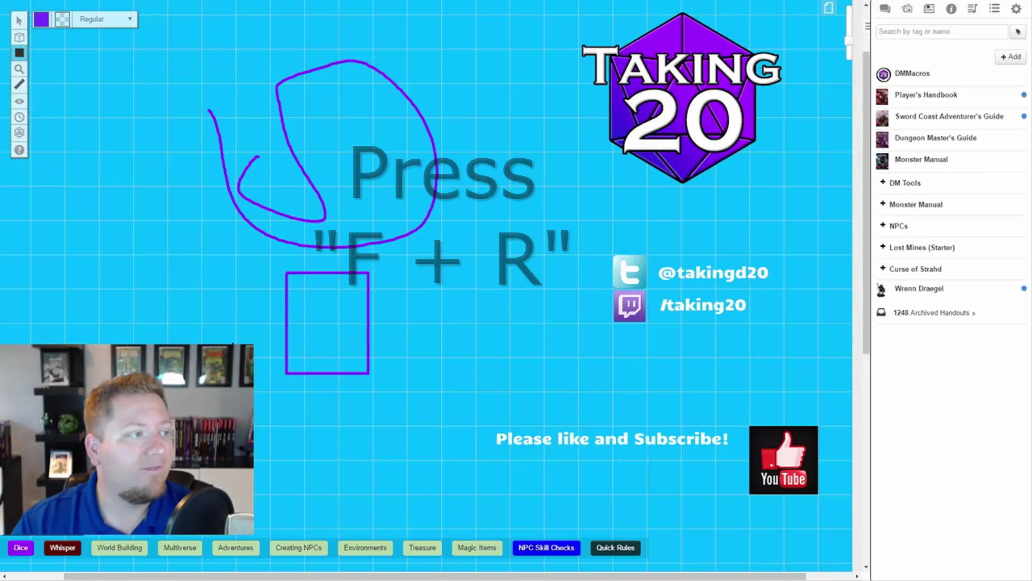
- Measure two distances across the map with the Q ruler
key(q)
drag(219, 235, 364, 292)
drag(115, 306, 321, 237)
- Add a 'TEXT' label inside the loop and return to the select tool
key(f)
key(d)
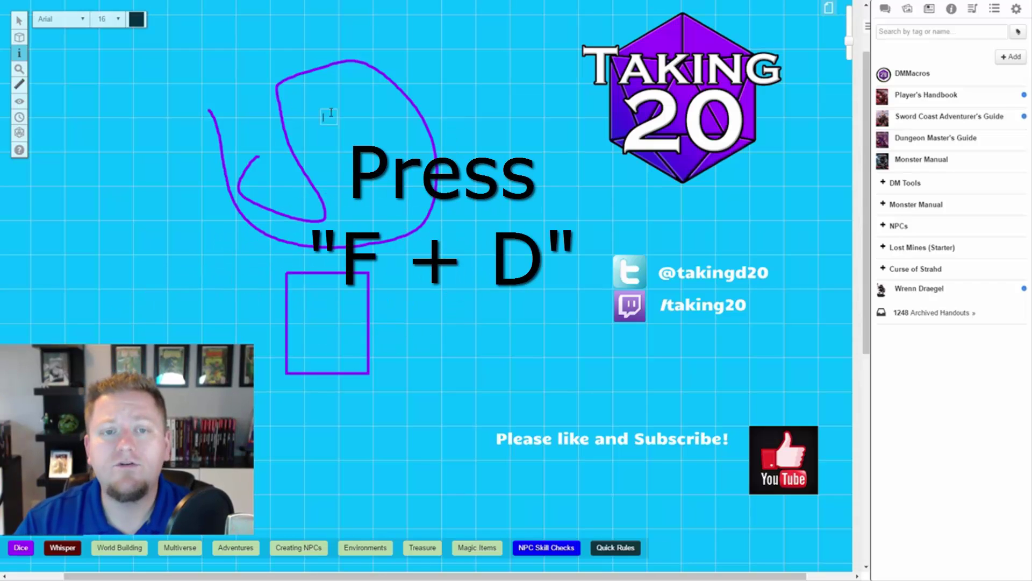
click(330, 116)
text(TEXT)
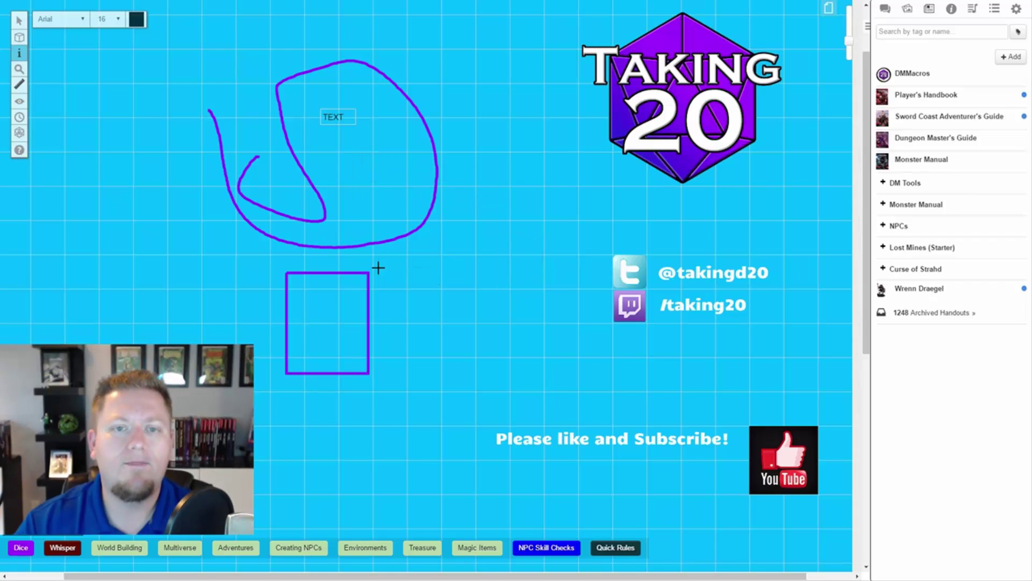
click(378, 267)
key(s)
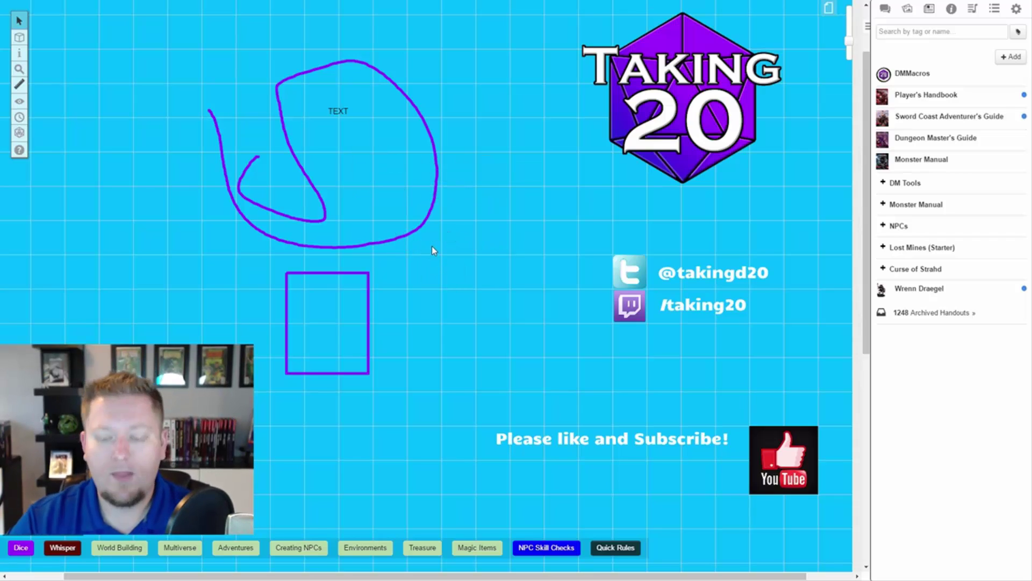
- Open the Turn Order panel and move it to the top-left of the map
key(t)
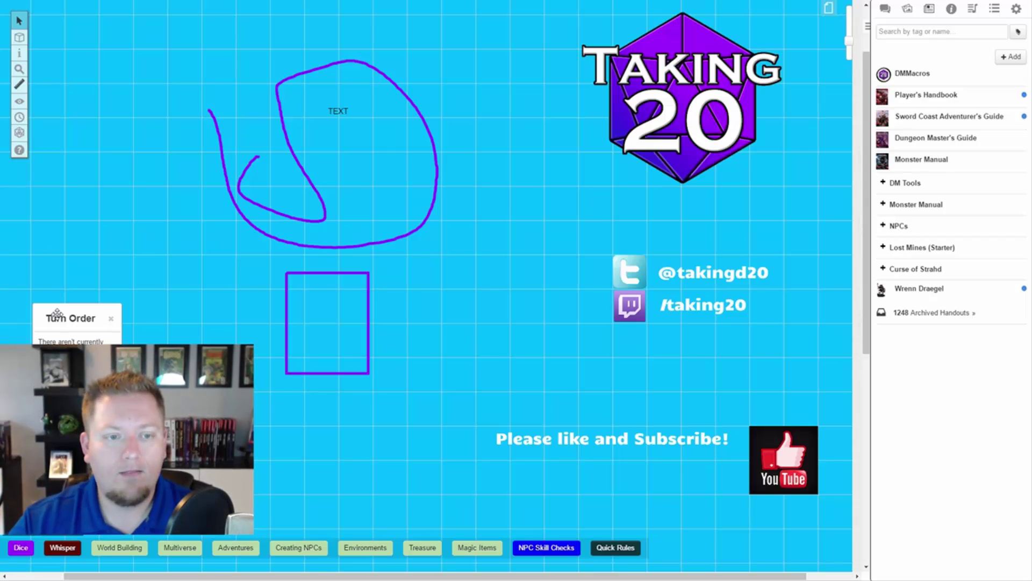
drag(53, 314, 74, 102)
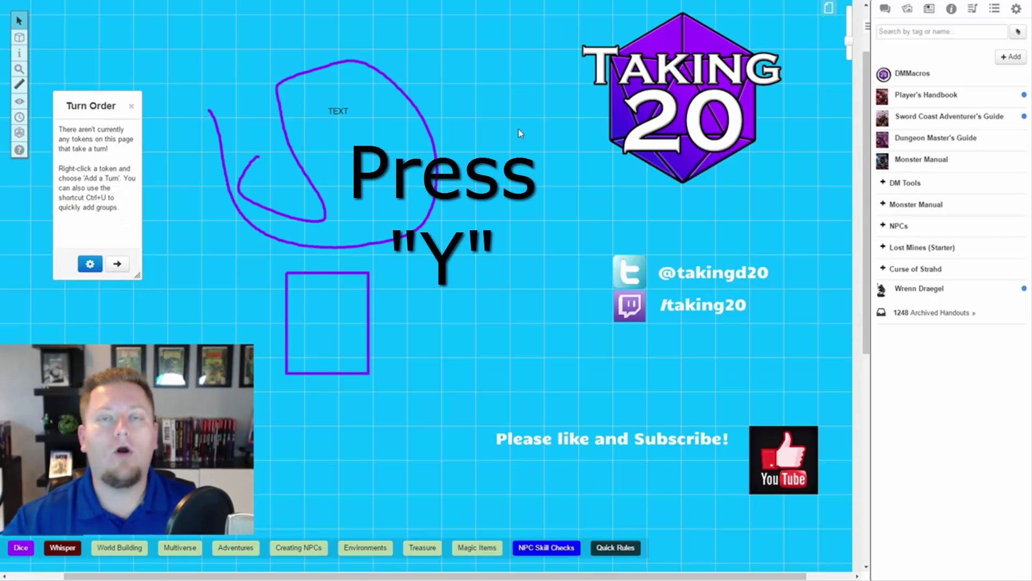